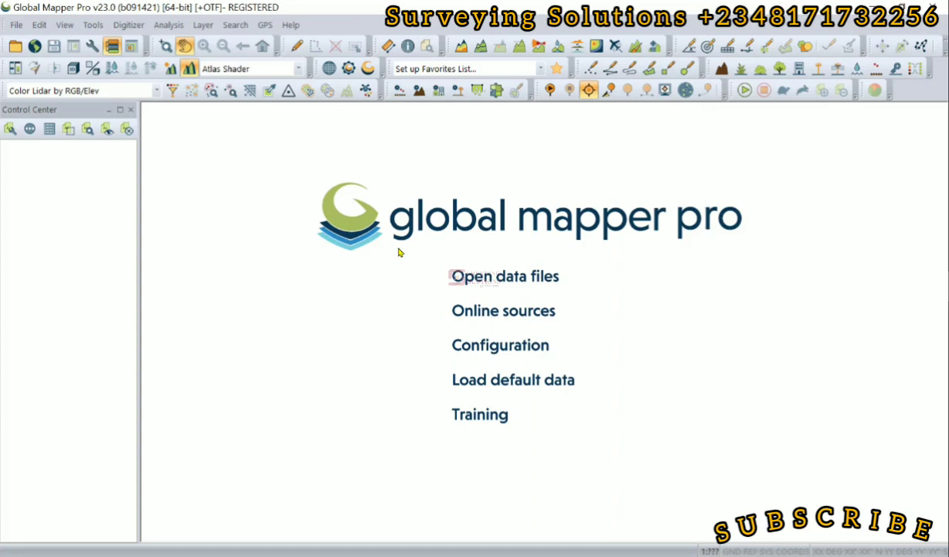
Open Data_.csv for import and keep longitude-first coordinate order.
click(510, 283)
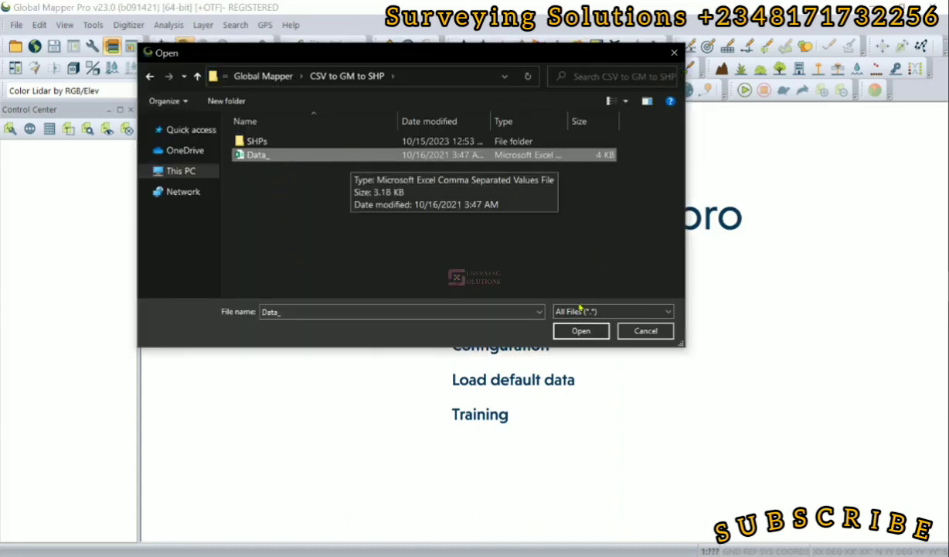
click(580, 330)
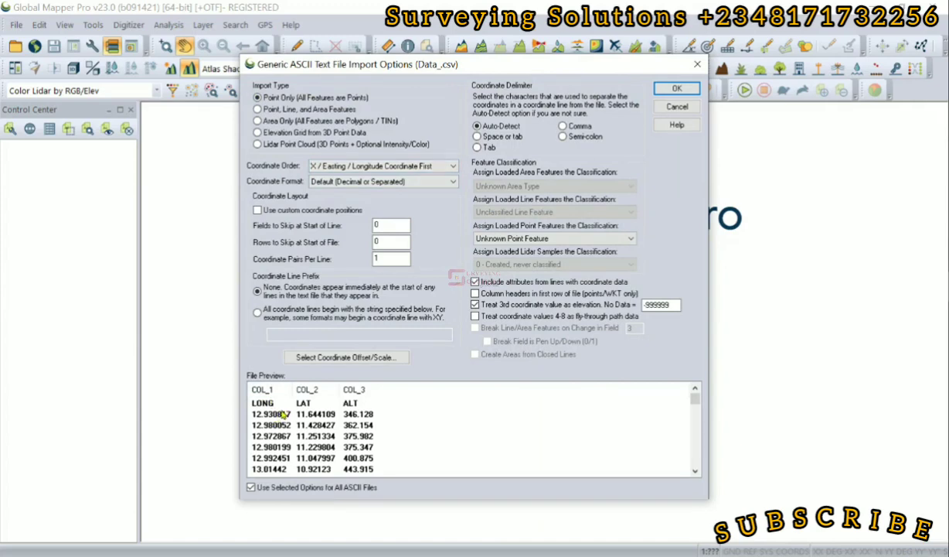
click(340, 167)
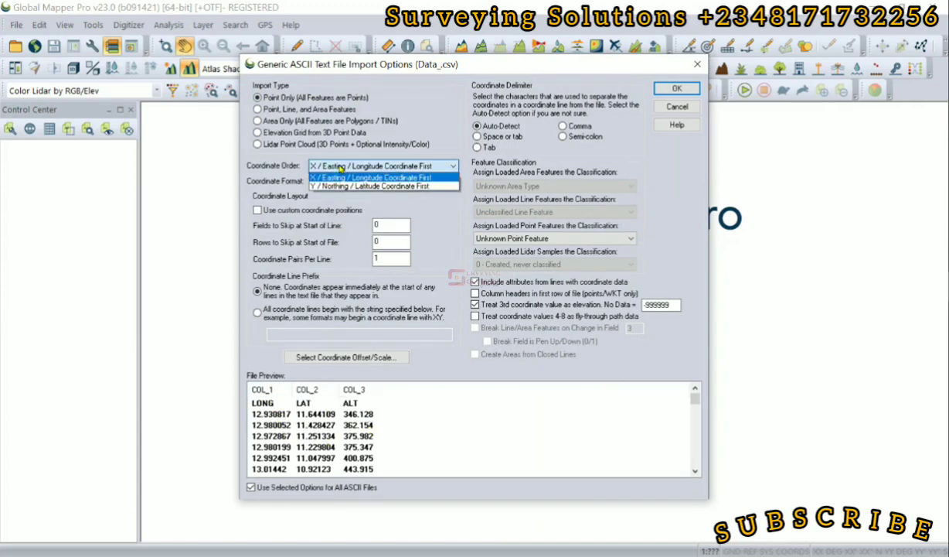
click(340, 167)
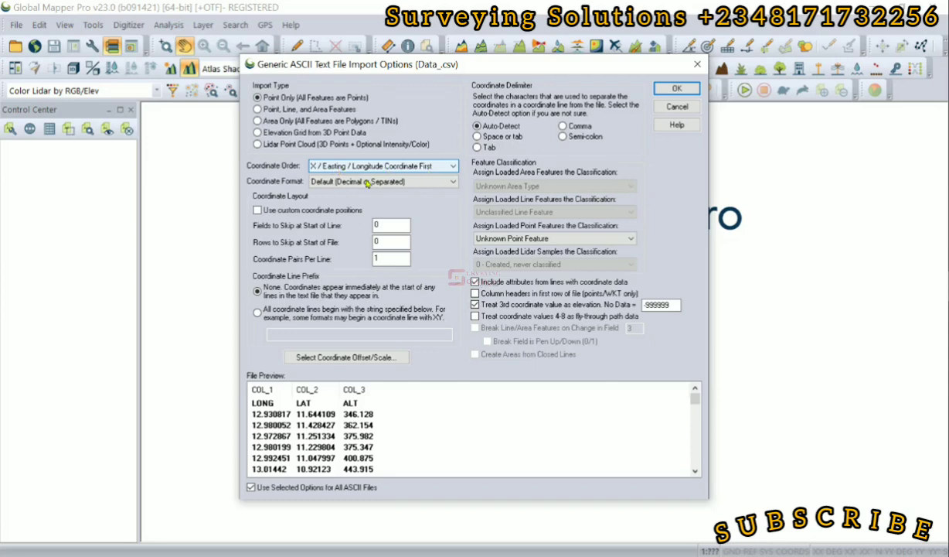
Review the coordinate format choices and keep the default decimal format.
click(337, 185)
click(337, 185)
click(352, 187)
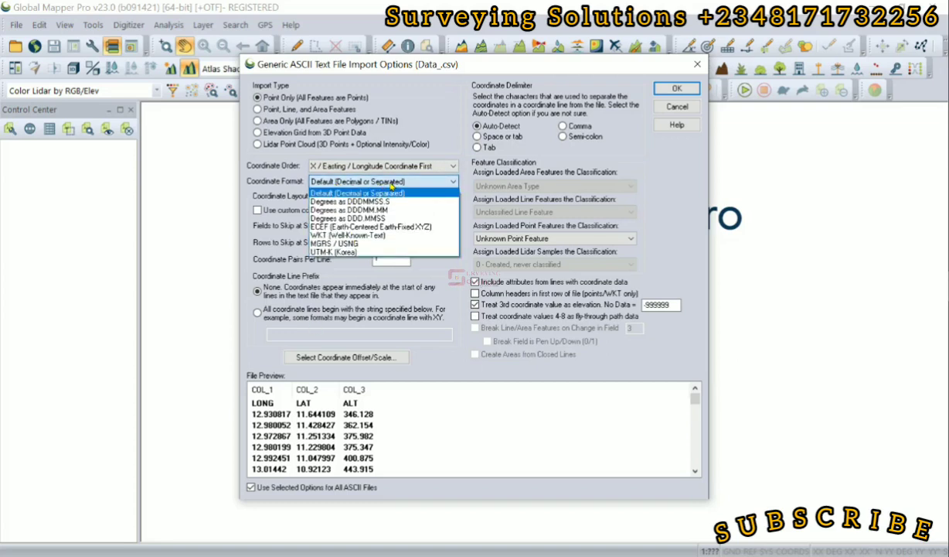
click(351, 187)
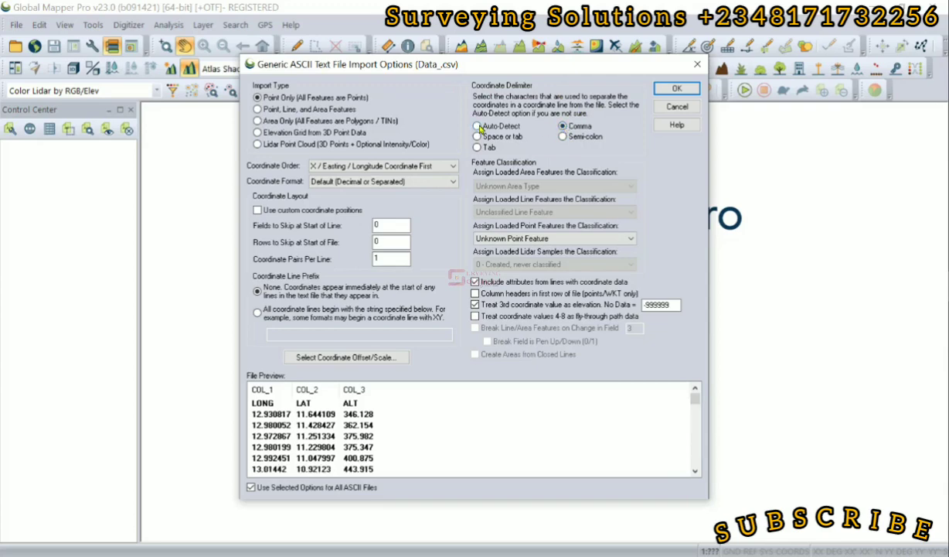
Compare the Space or tab, Auto-Detect and Comma column delimiters in the preview.
click(477, 138)
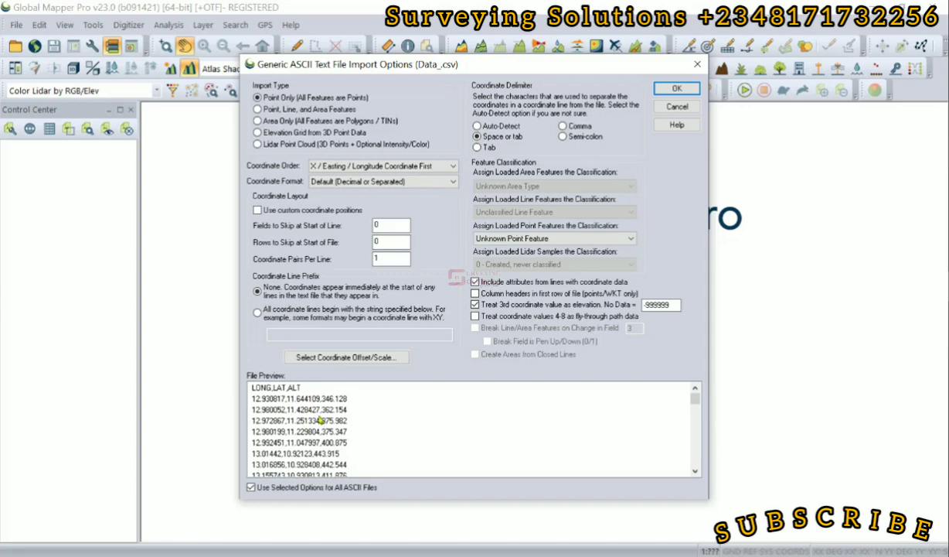
click(478, 126)
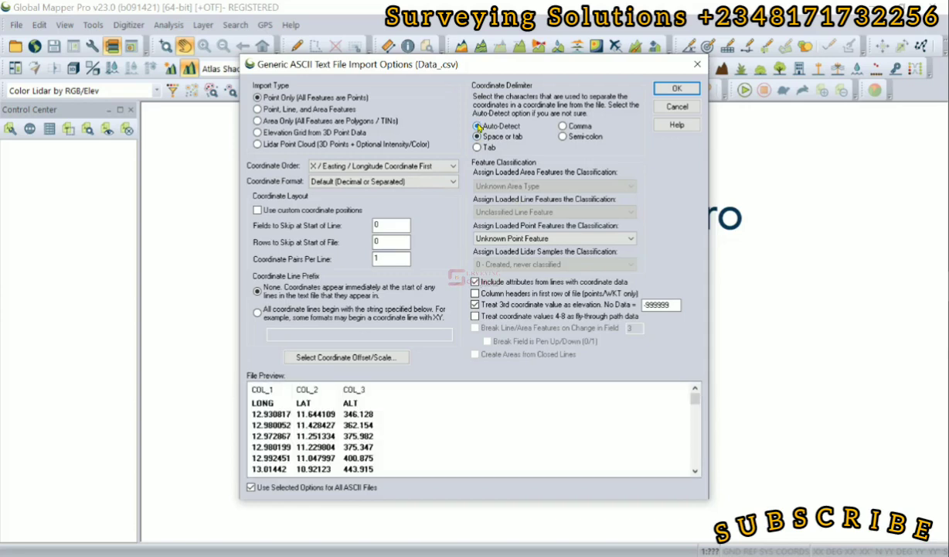
click(563, 126)
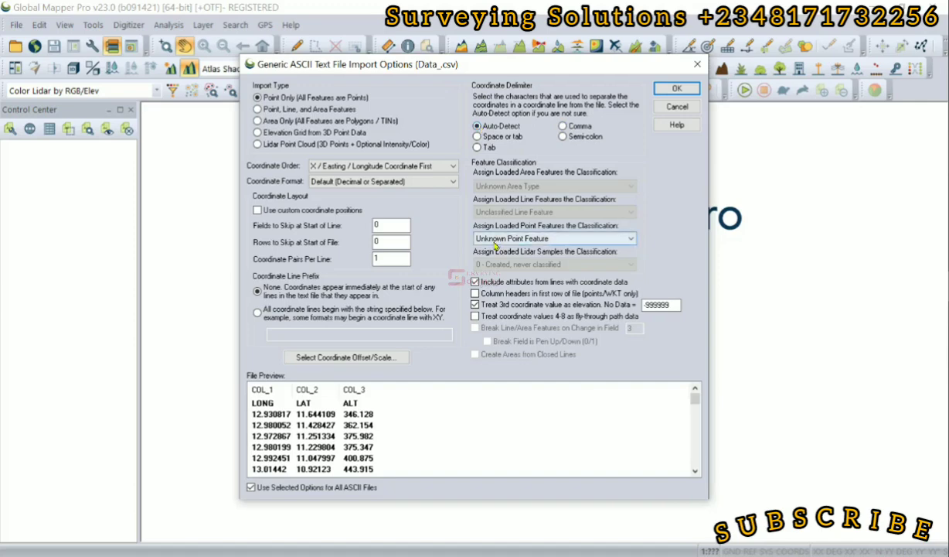
Browse the point classification list and keep Unknown Point Feature.
click(627, 240)
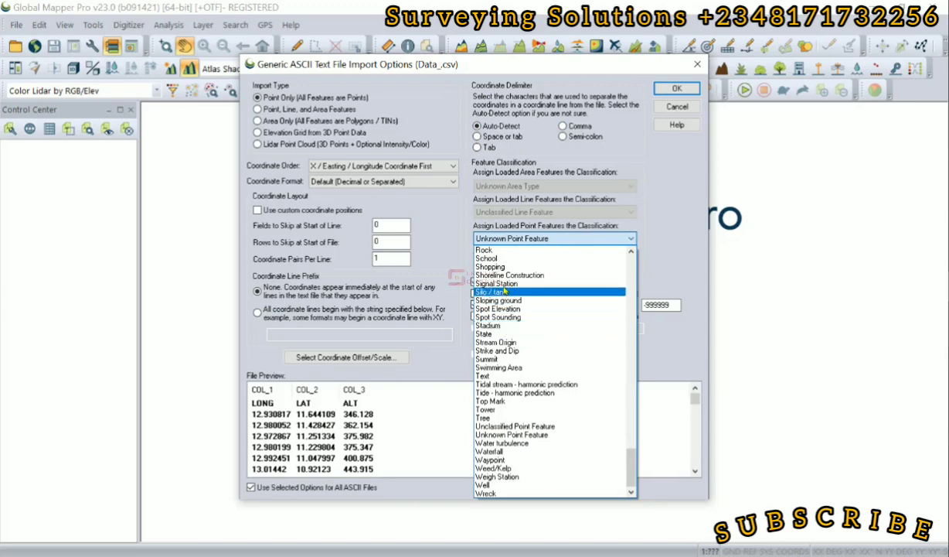
scroll(525, 292, up, 5)
scroll(525, 293, up, 9)
scroll(526, 291, up, 9)
scroll(528, 293, up, 10)
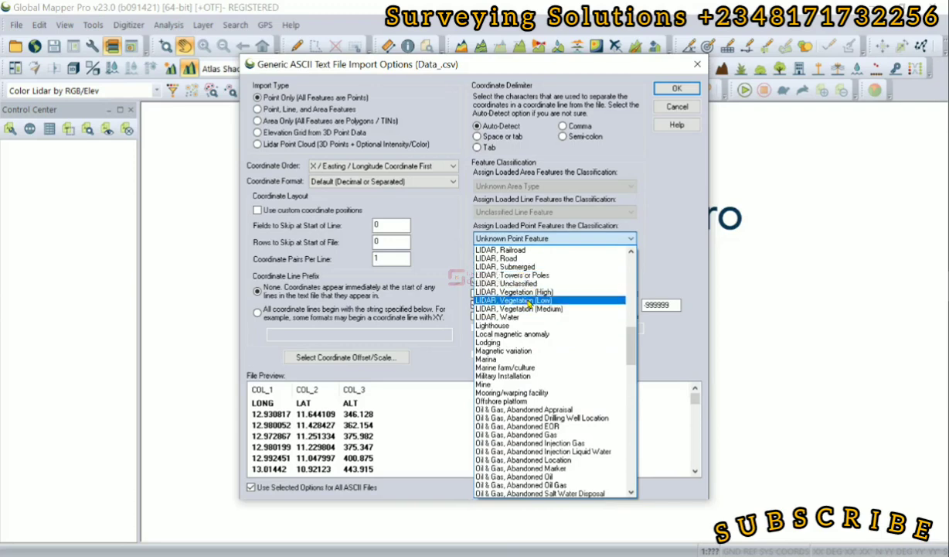
scroll(529, 304, up, 4)
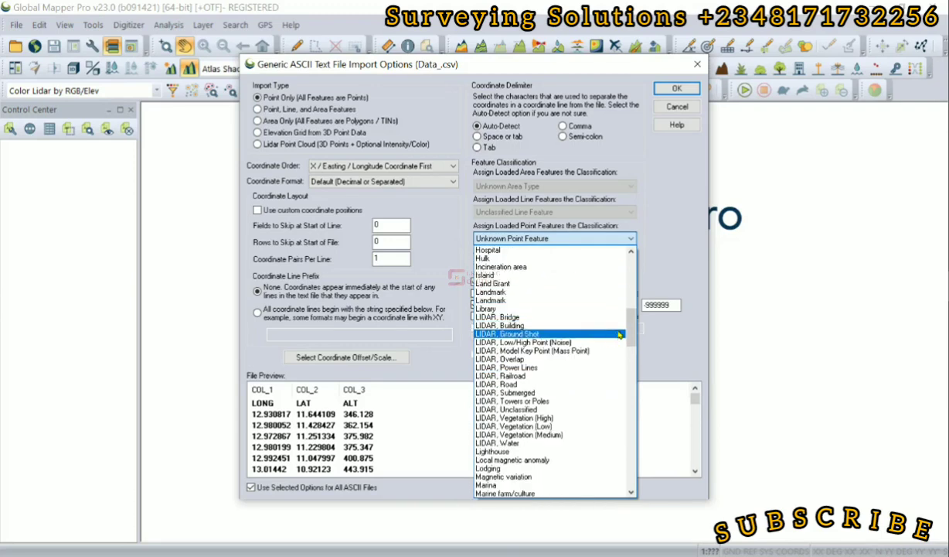
drag(632, 329, 606, 263)
click(663, 236)
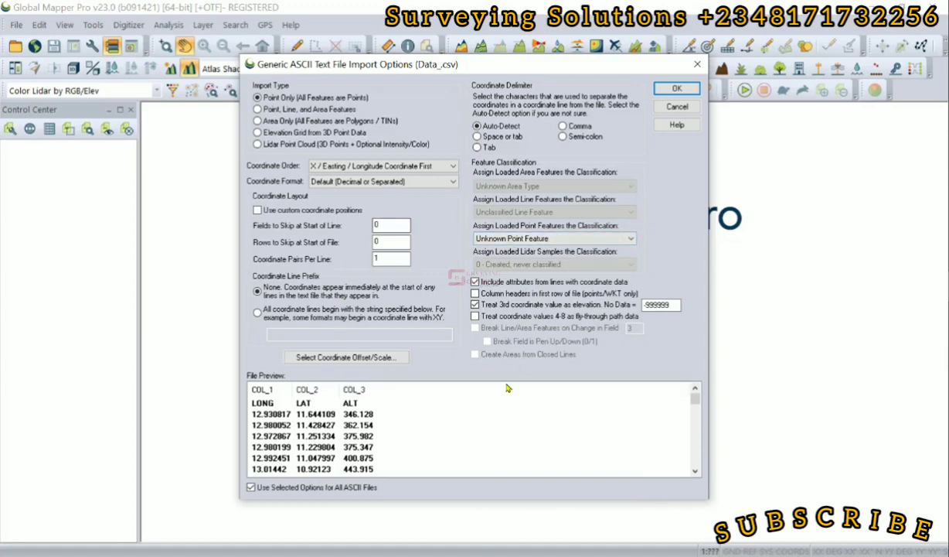
Load Data_.csv as points, assigning Geographic (Latitude/Longitude) WGS84 to the unknown projection.
click(670, 91)
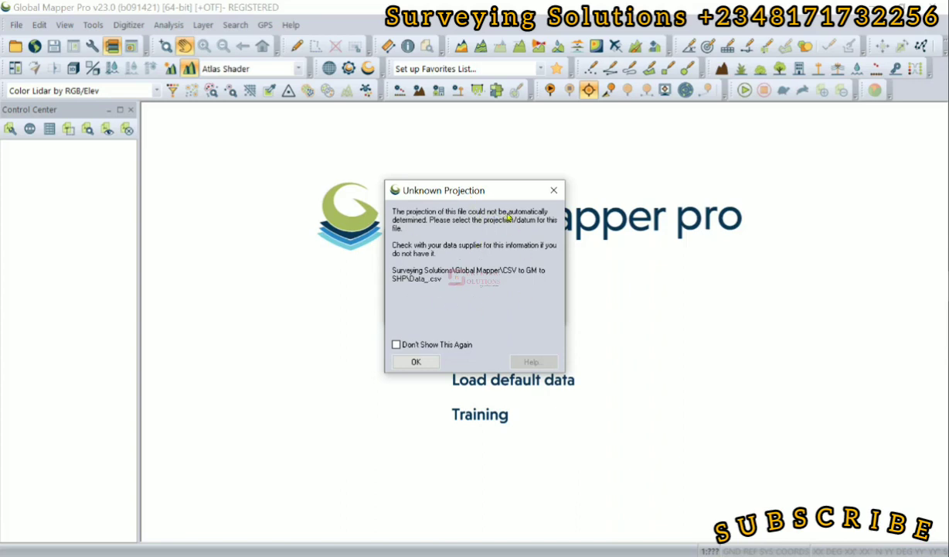
click(416, 361)
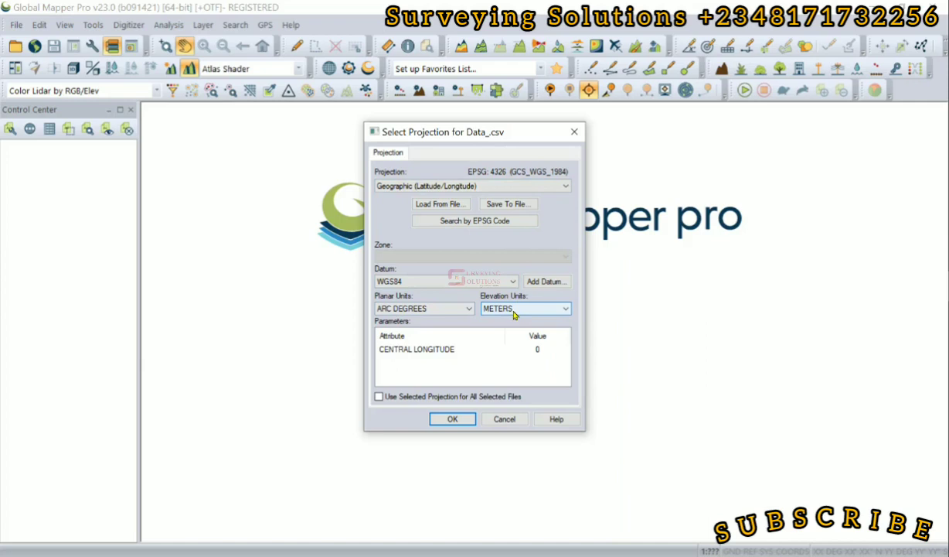
click(450, 418)
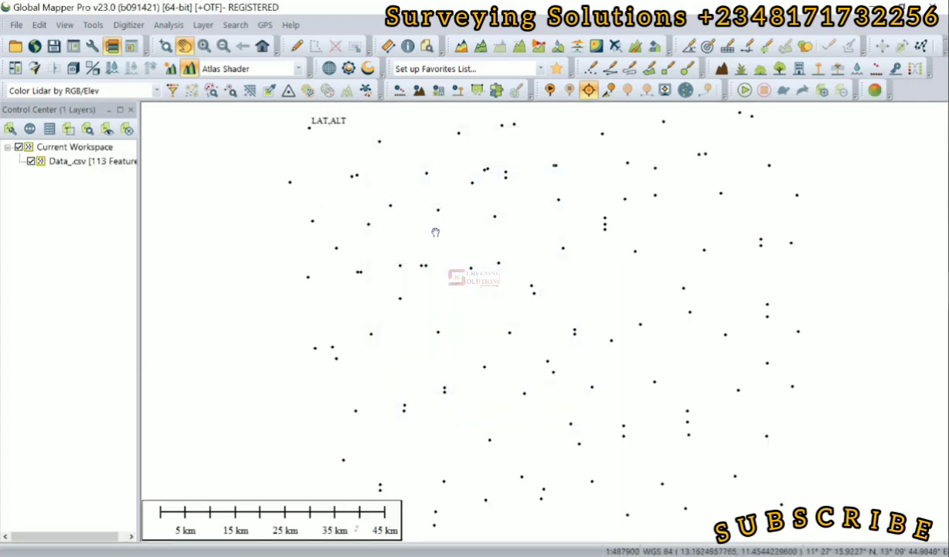
Uncheck Display Labels for Layer in the Data_.csv vector options.
click(67, 160)
click(9, 128)
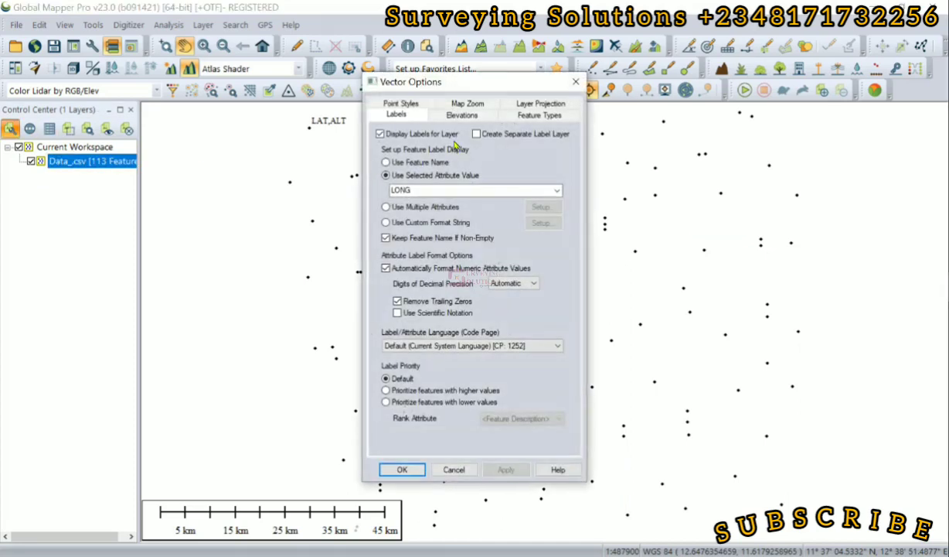
click(379, 134)
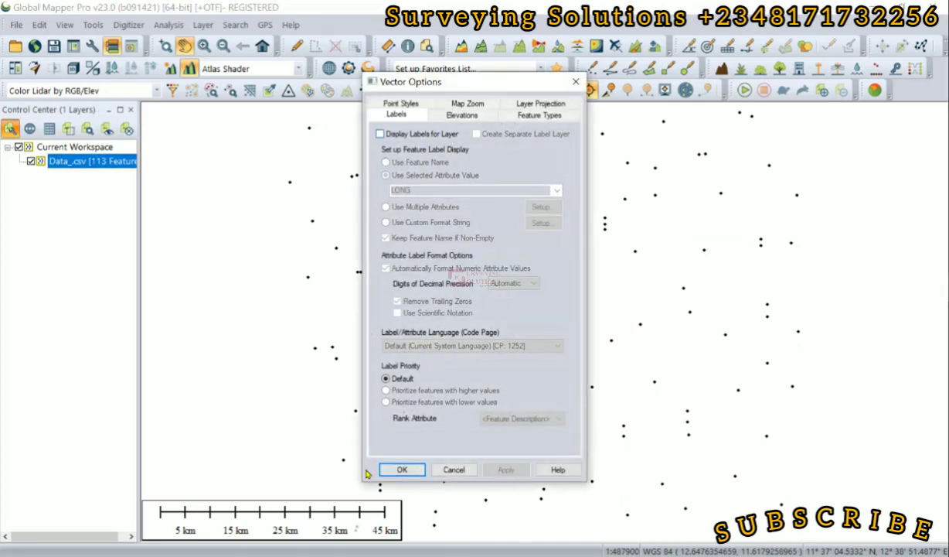
click(399, 469)
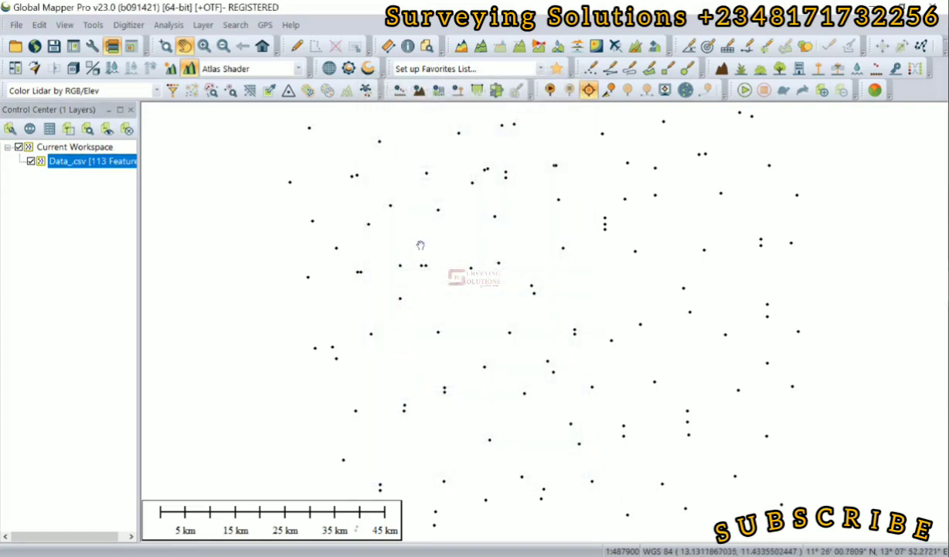
Check the Data_.csv layer menu, then reach Export Vector/Lidar Format under File > Export.
right_click(87, 160)
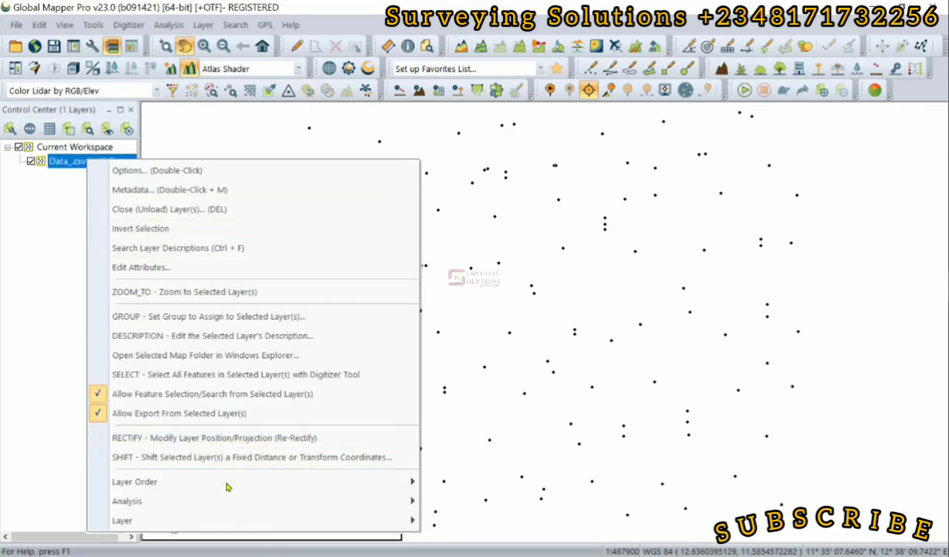
mouse_move(233, 526)
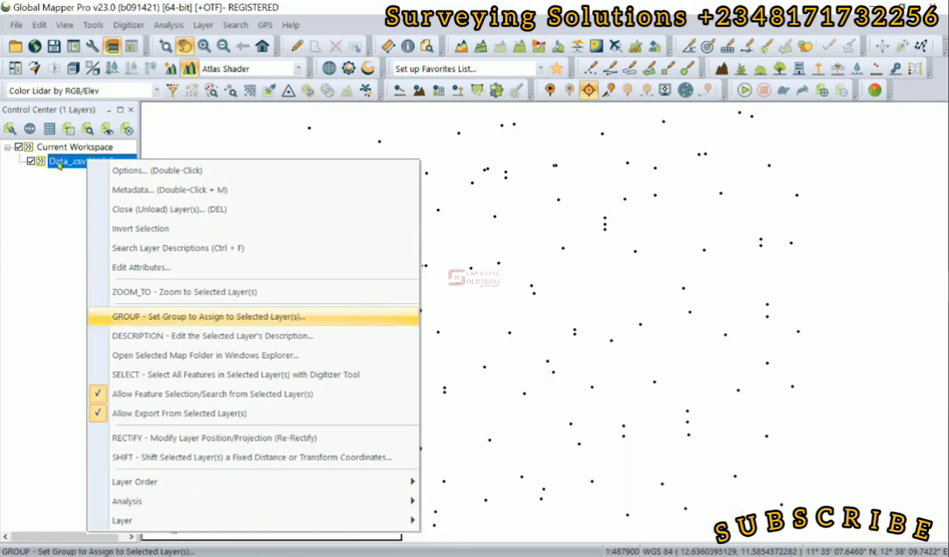
mouse_move(159, 519)
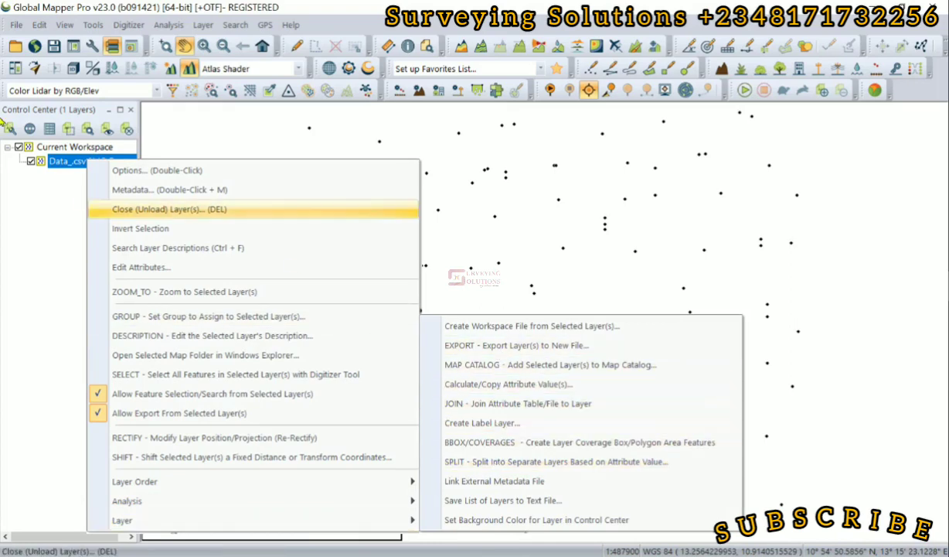
click(32, 238)
click(19, 27)
mouse_move(132, 384)
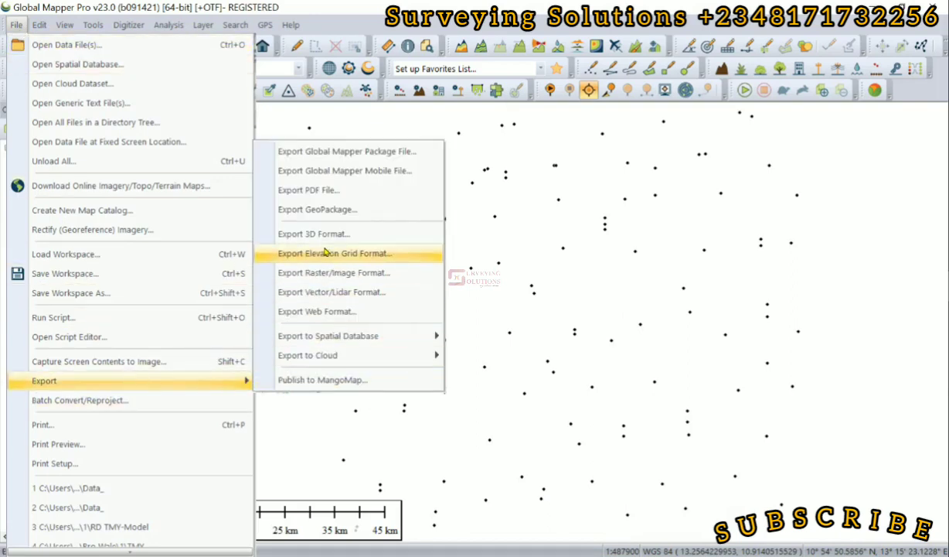
Choose Shapefile as the vector export format and confirm it.
click(333, 292)
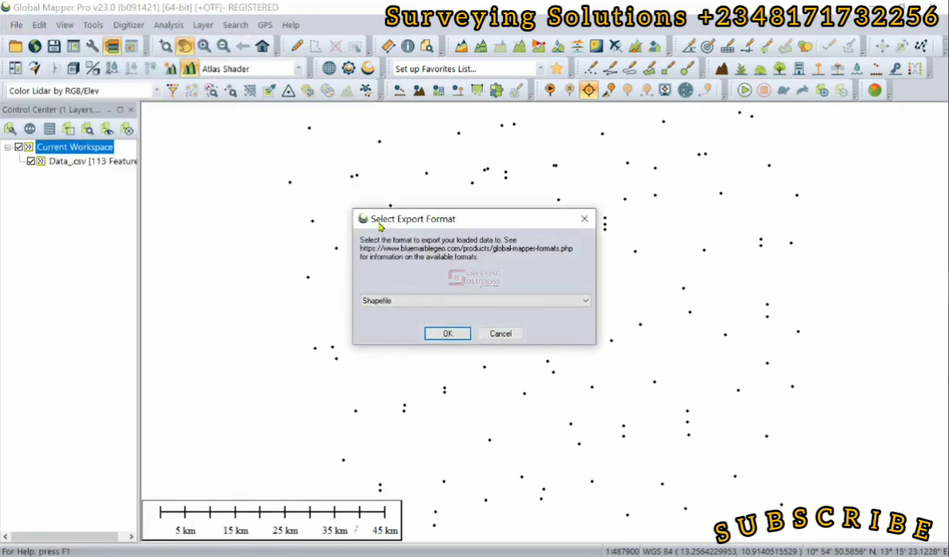
click(415, 301)
scroll(484, 216, up, 6)
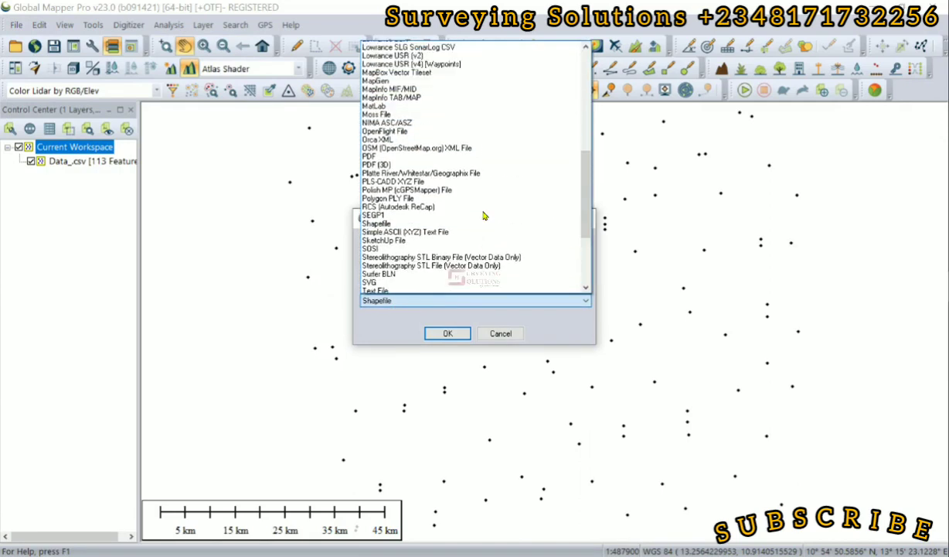
scroll(484, 215, down, 6)
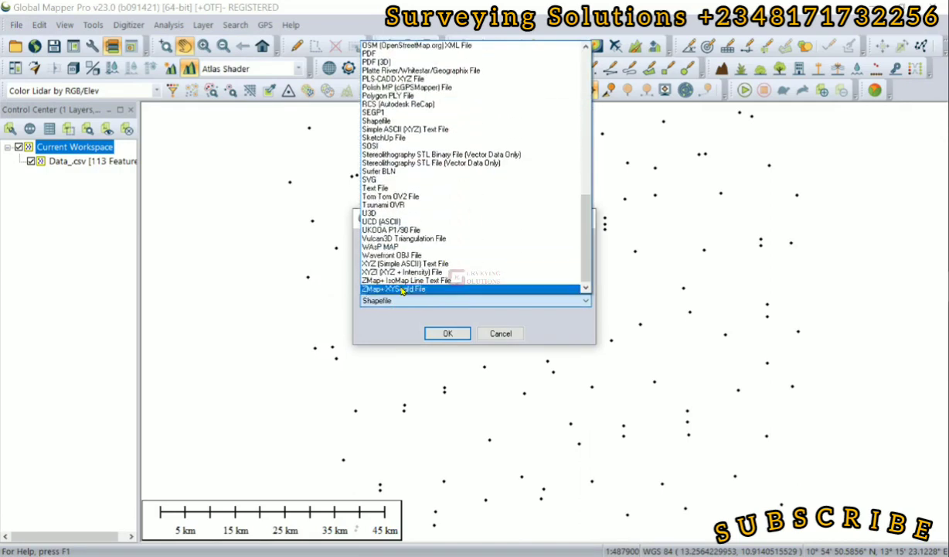
click(412, 122)
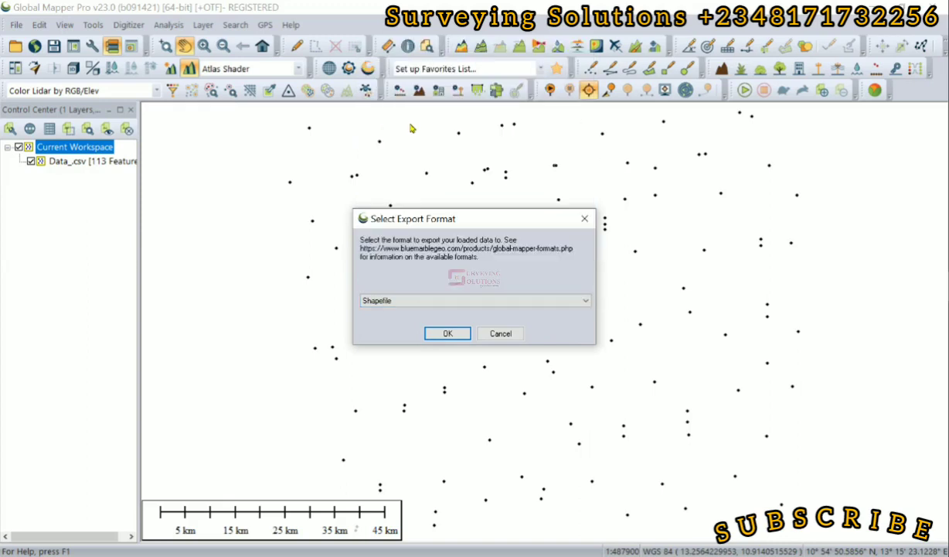
click(447, 334)
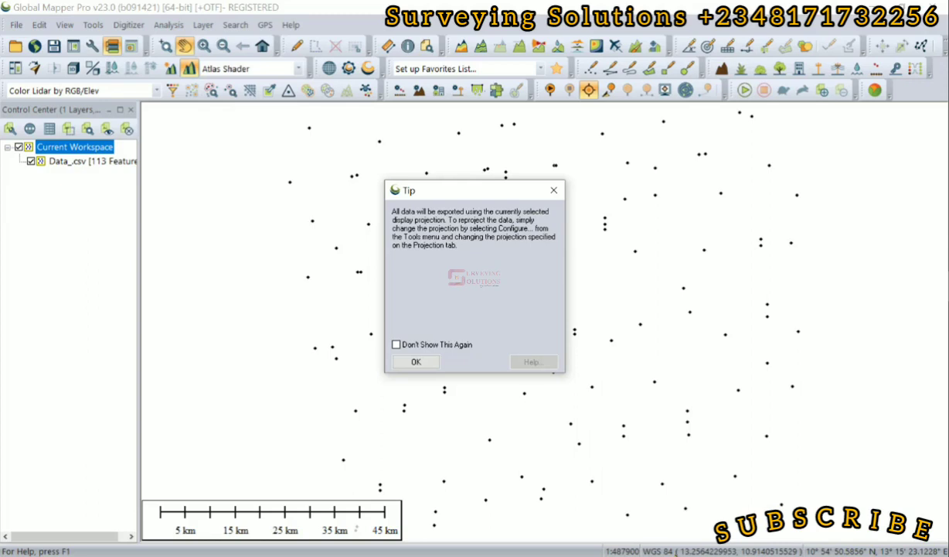
Dismiss the projection tip and enable Export Points in the shapefile options.
click(410, 362)
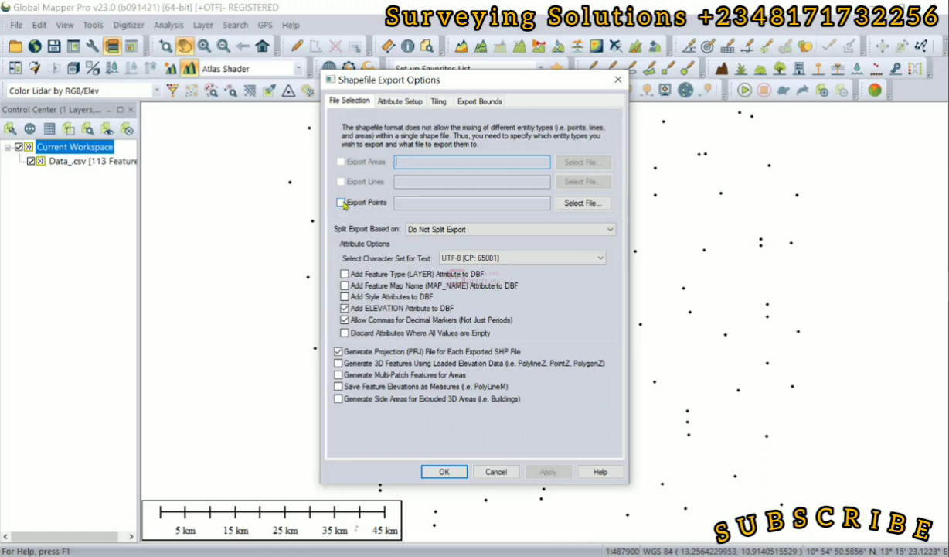
click(341, 203)
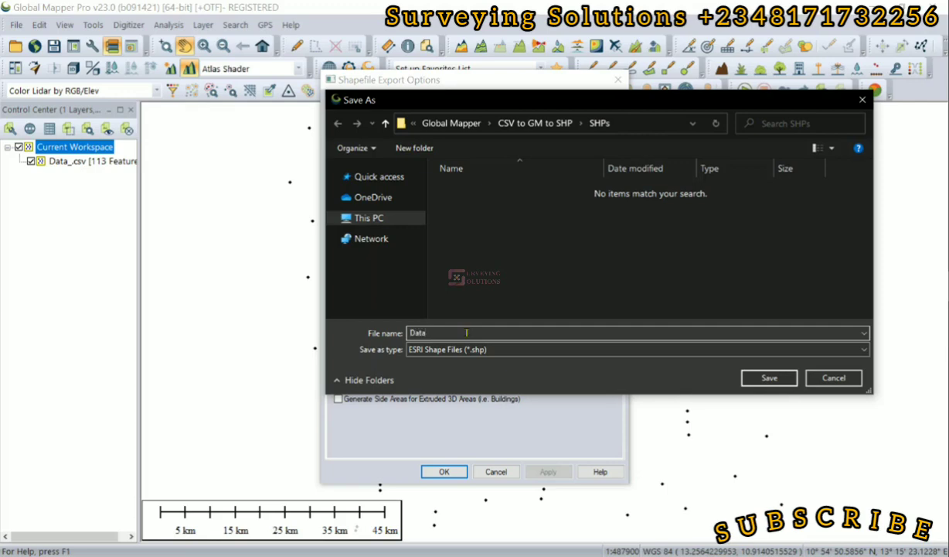
Save the exported points as Data in the SHPs folder.
click(749, 372)
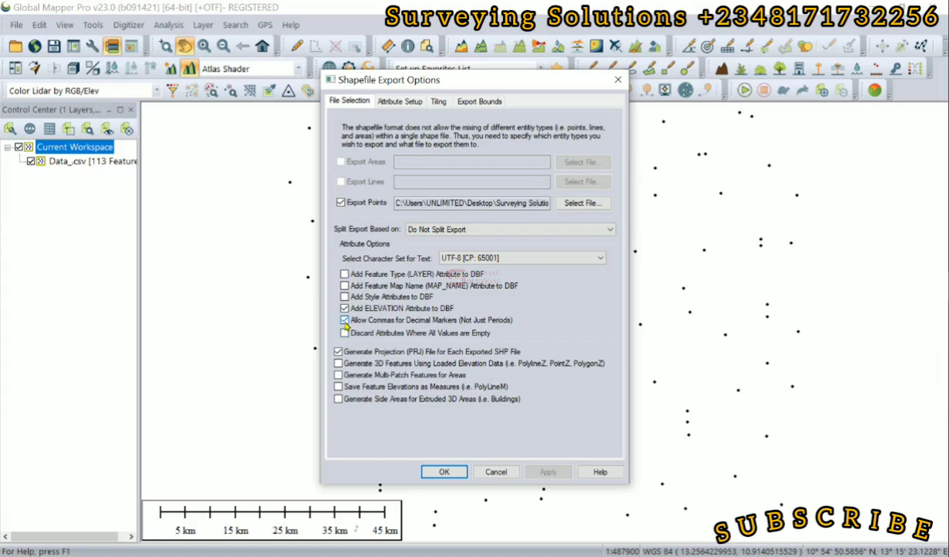
Review the Attribute Setup, Tiling and Export Bounds tabs, then run the shapefile export.
click(395, 102)
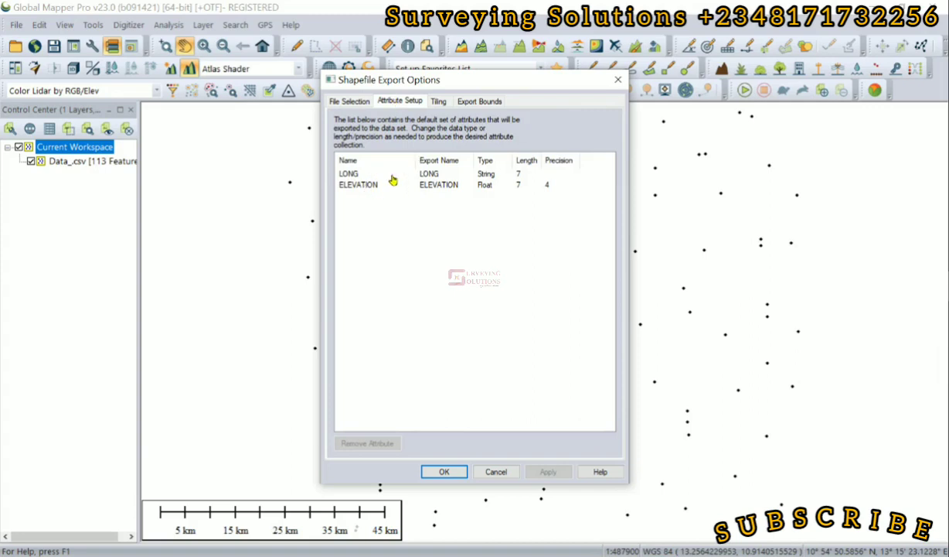
click(354, 176)
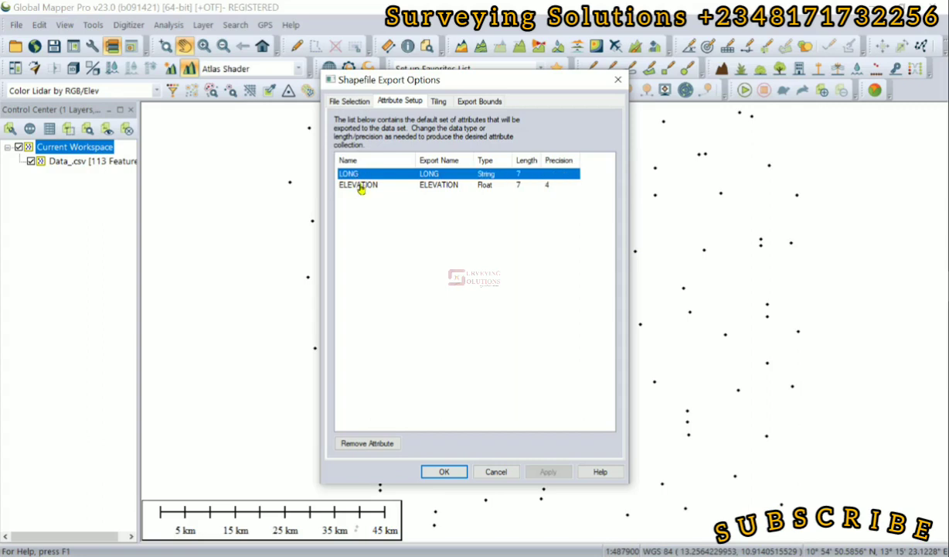
click(438, 101)
click(480, 101)
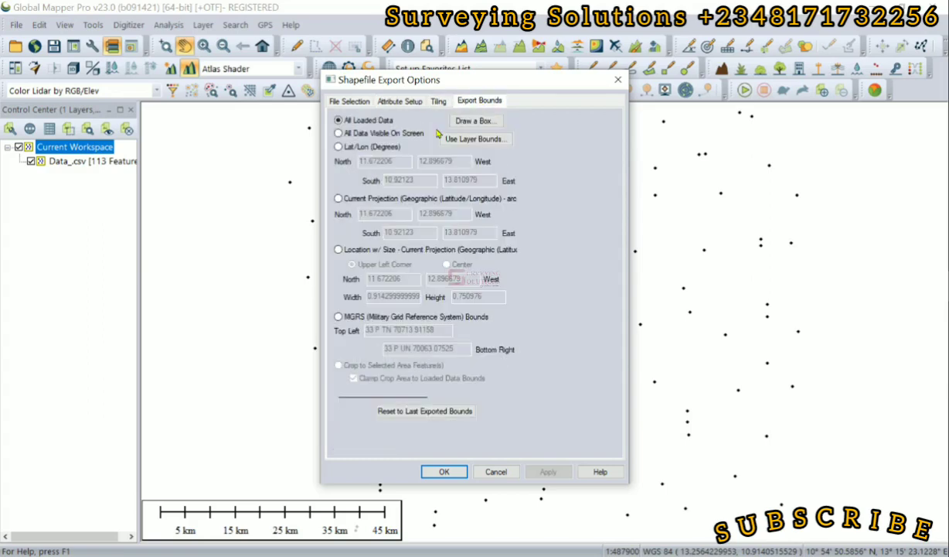
click(348, 101)
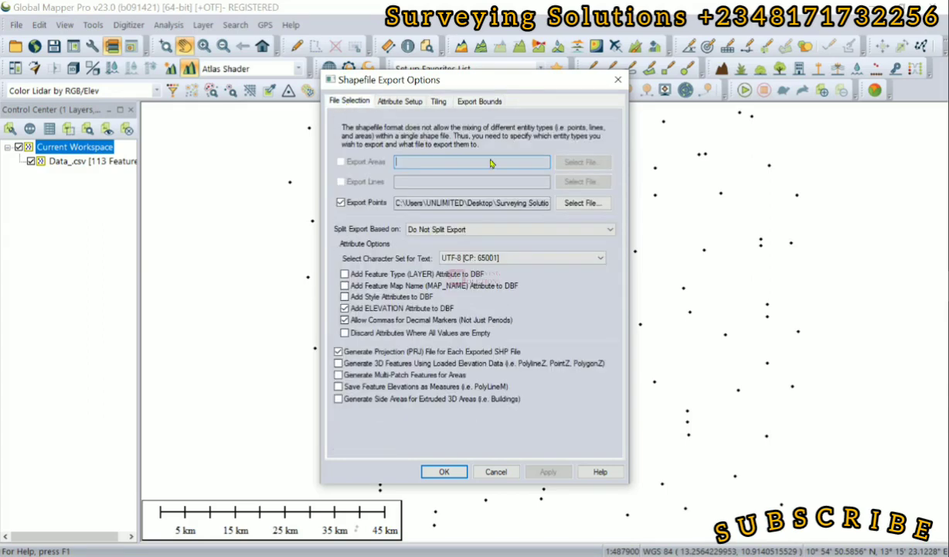
click(439, 472)
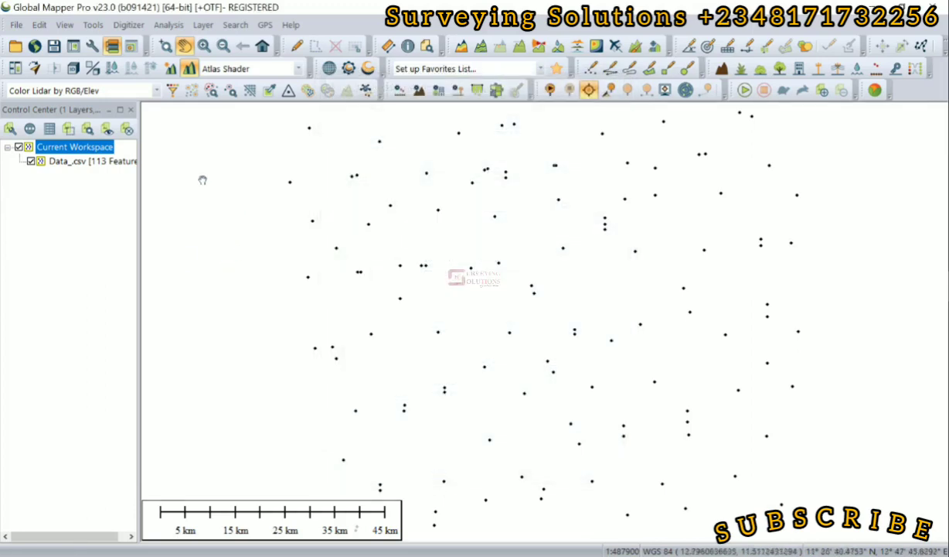
Load the exported Data shapefile from the SHPs folder as a new layer.
click(76, 160)
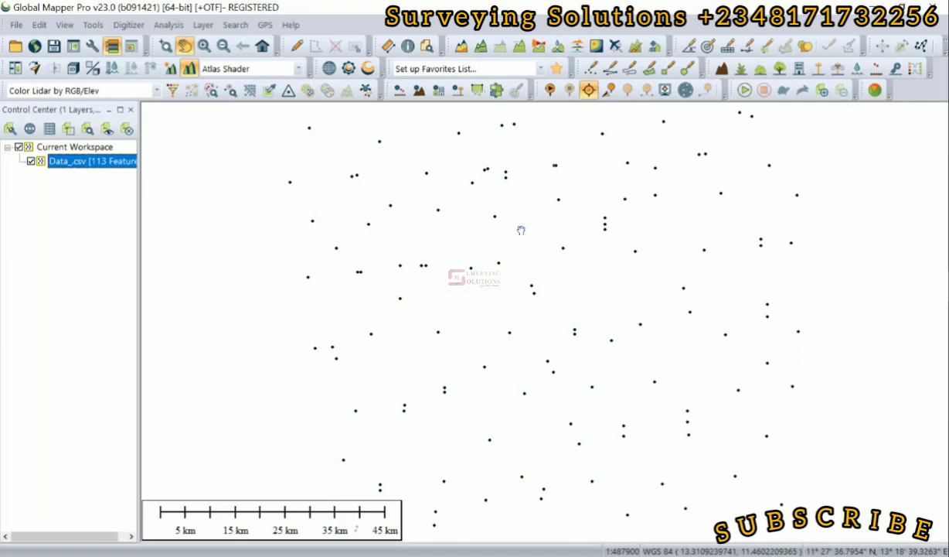
click(12, 26)
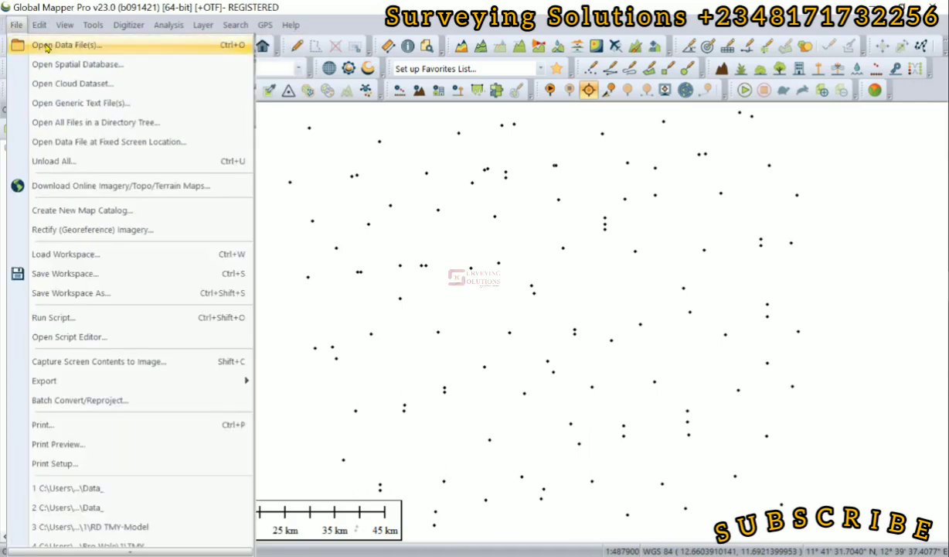
click(47, 48)
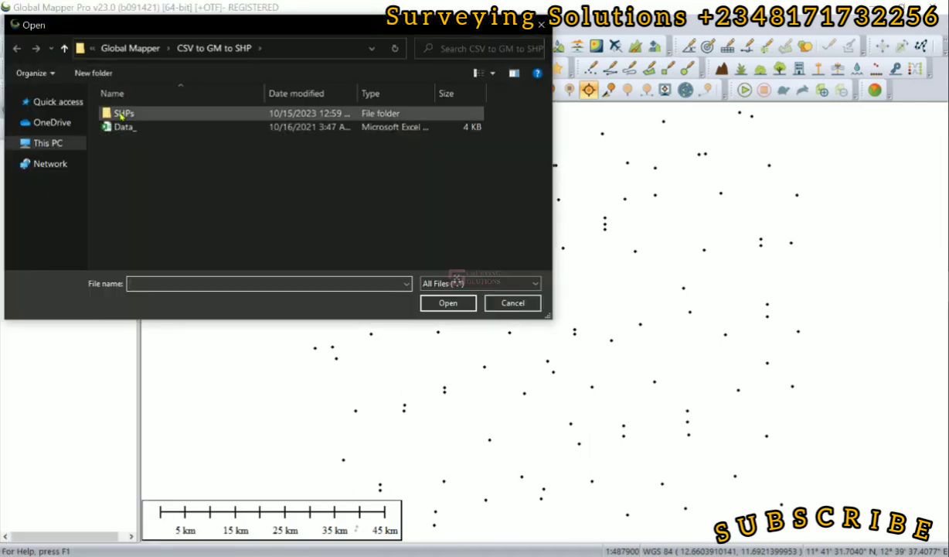
double_click(143, 116)
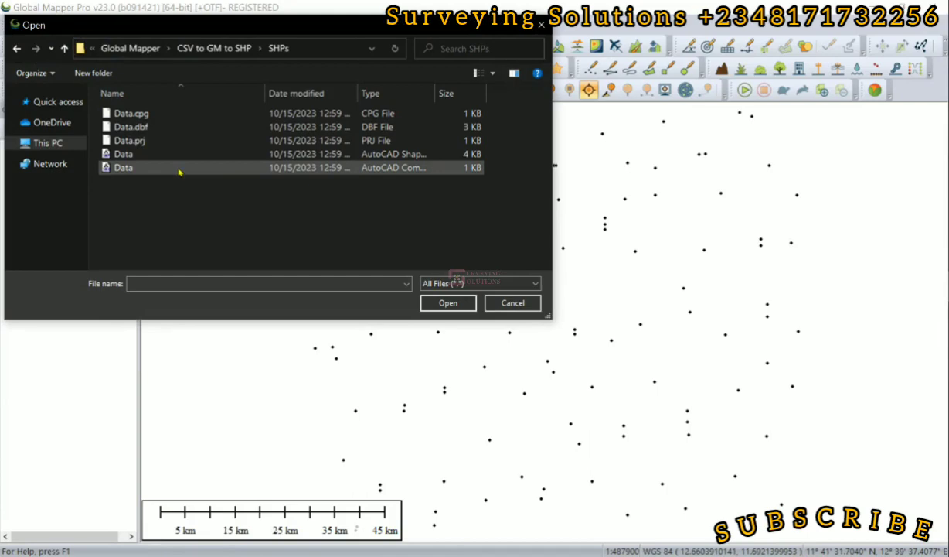
click(144, 157)
click(452, 304)
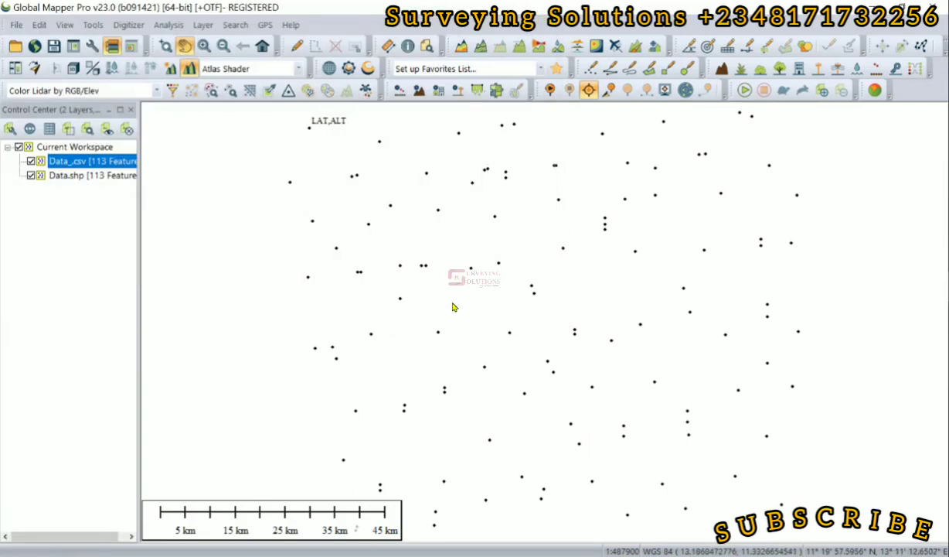
Hide the original CSV layer so only the Data.shp points show.
click(92, 176)
click(31, 160)
click(93, 175)
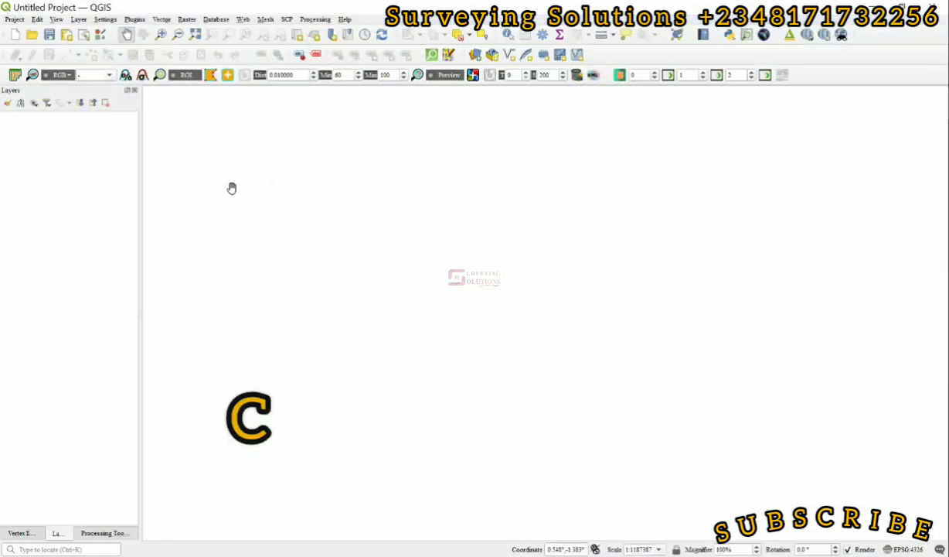
Add the exported Data.shp from the SHPs folder to QGIS as a point layer and select it.
key(ctrl+shift+v)
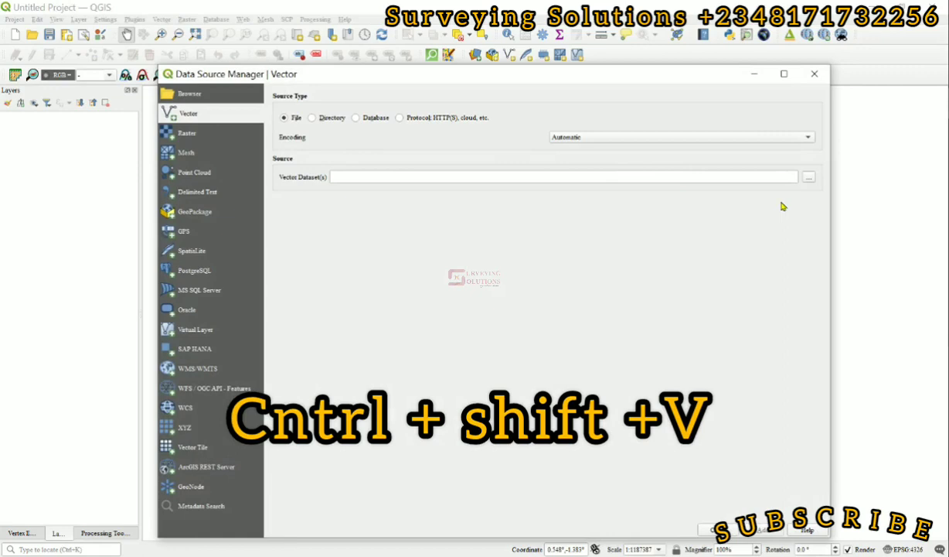
click(808, 177)
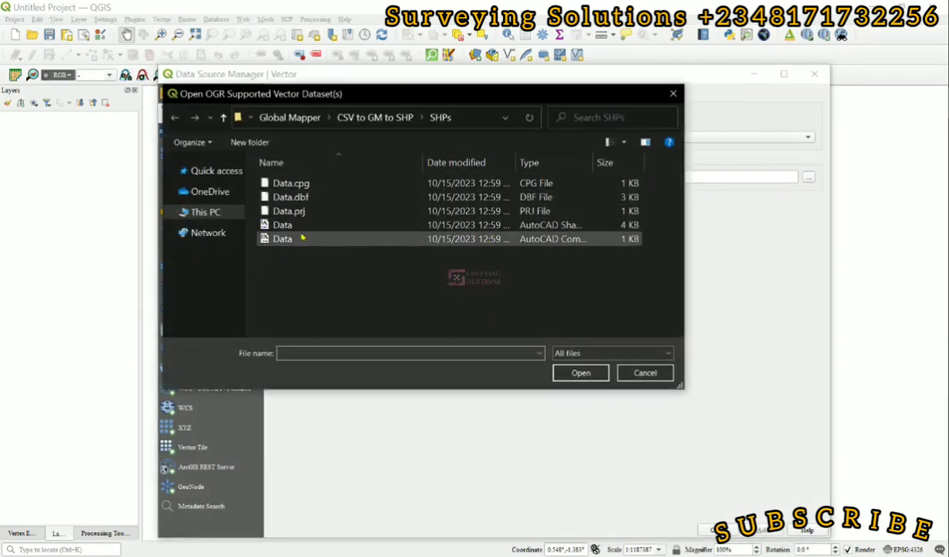
click(284, 224)
click(558, 372)
click(761, 530)
click(719, 529)
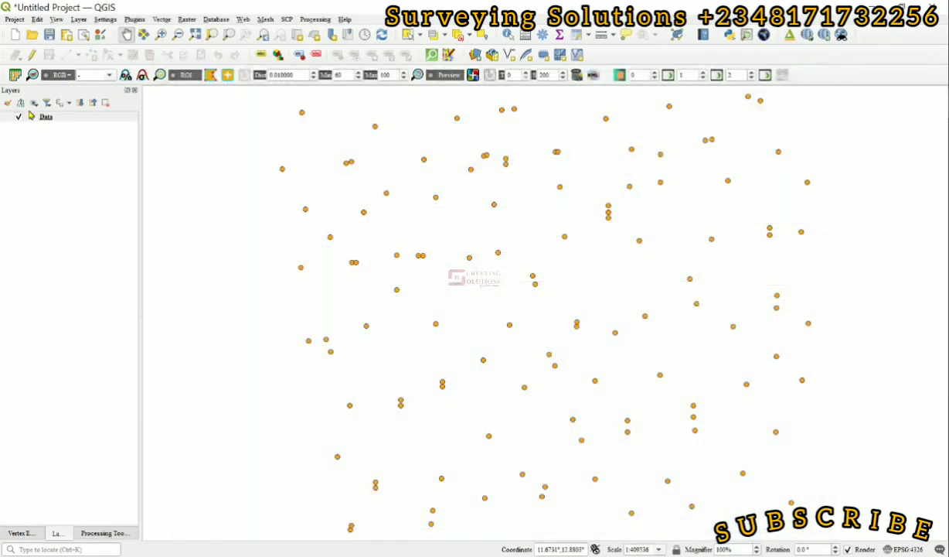
click(67, 120)
Review the Data layer's attribute table of 113 features with NAME, LONG and ELEVATION fields, then close it.
right_click(67, 121)
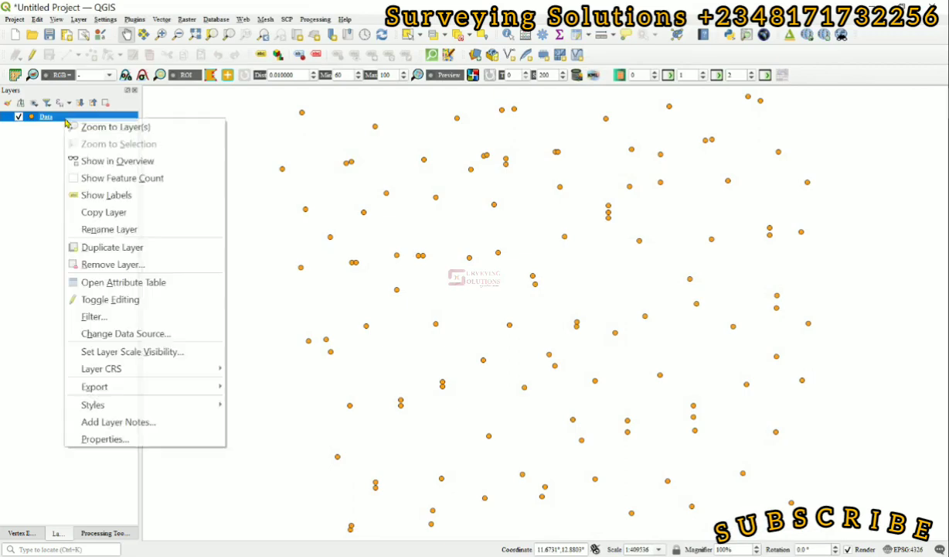
click(140, 282)
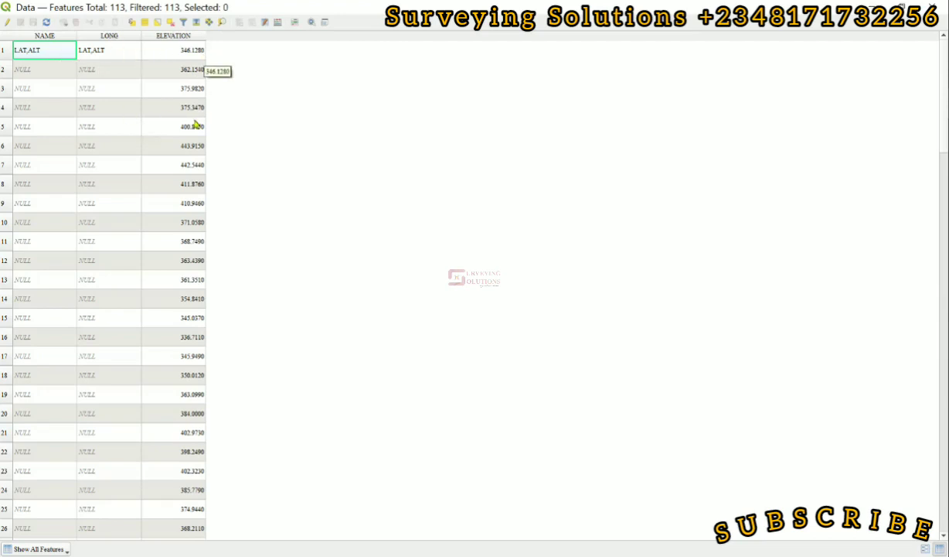
scroll(166, 132, down, 2)
scroll(166, 132, down, 2)
scroll(165, 132, up, 4)
click(933, 8)
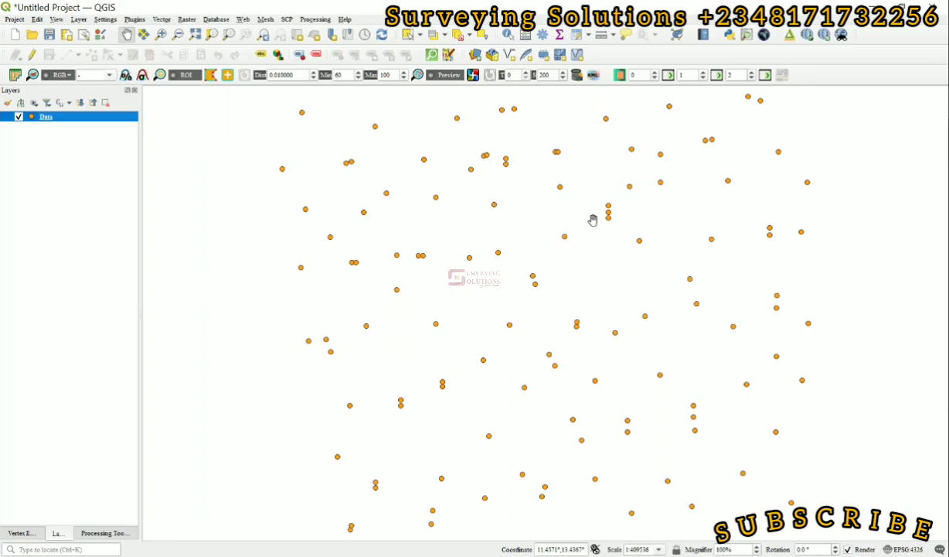
scroll(591, 313, down, 2)
scroll(601, 294, up, 2)
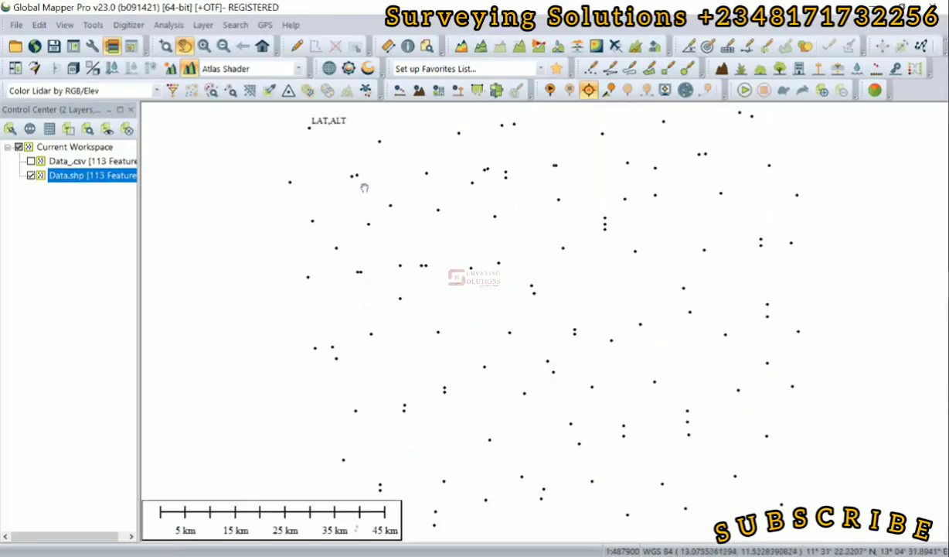
Untick Display Labels for Layer in the Data.shp layer options and apply the change.
click(9, 129)
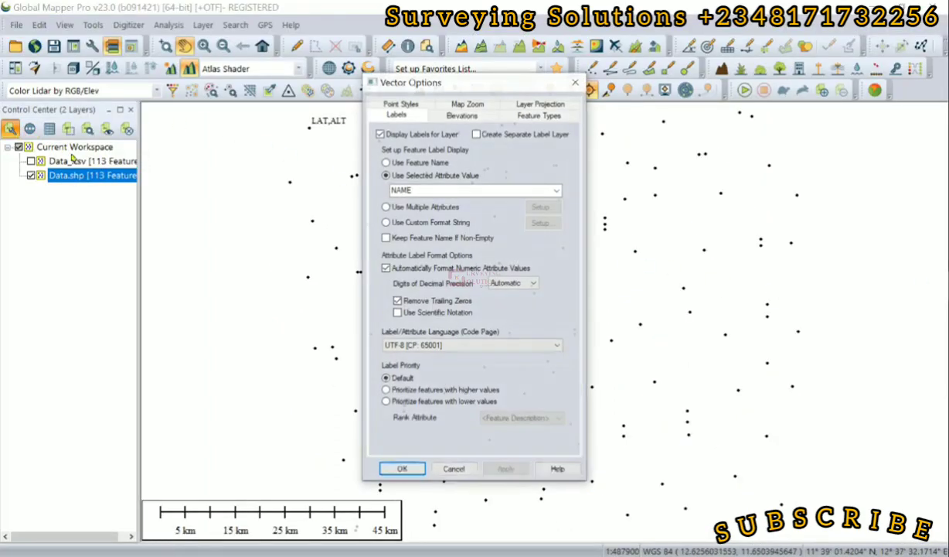
click(380, 134)
click(504, 467)
click(402, 469)
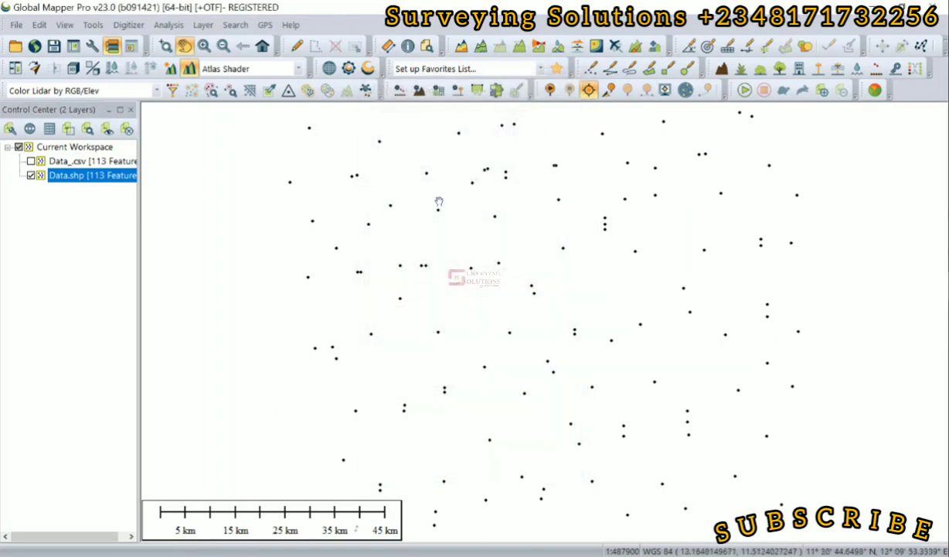